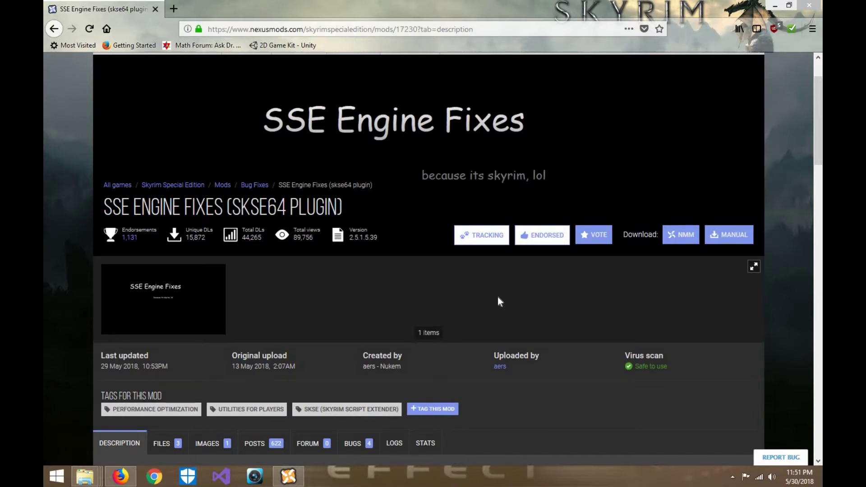
Step: Examine the SSE Engine Fixes description, including its installation notes and the numbered list of fixes
scroll(498, 301, "down", 15)
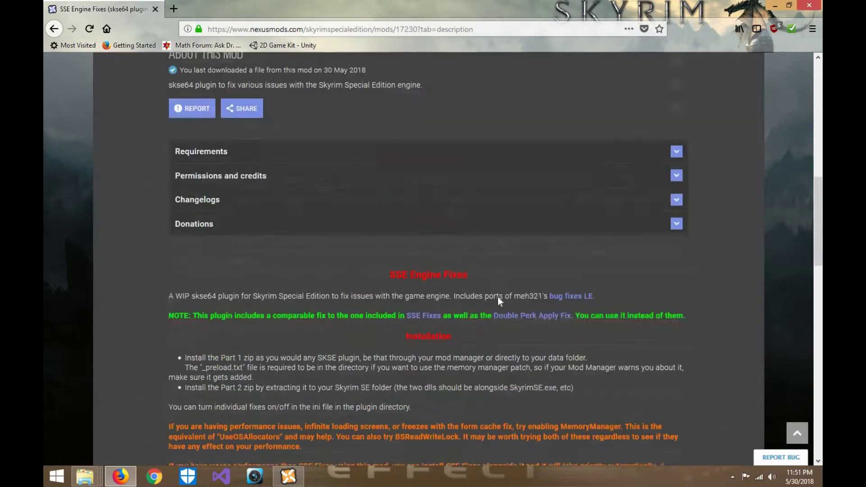
scroll(500, 301, "down", 5)
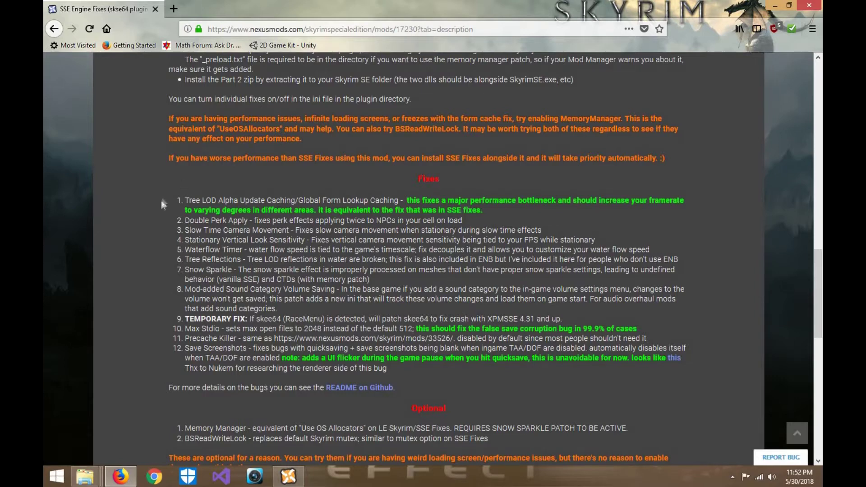
left_click_drag(183, 199, 431, 376)
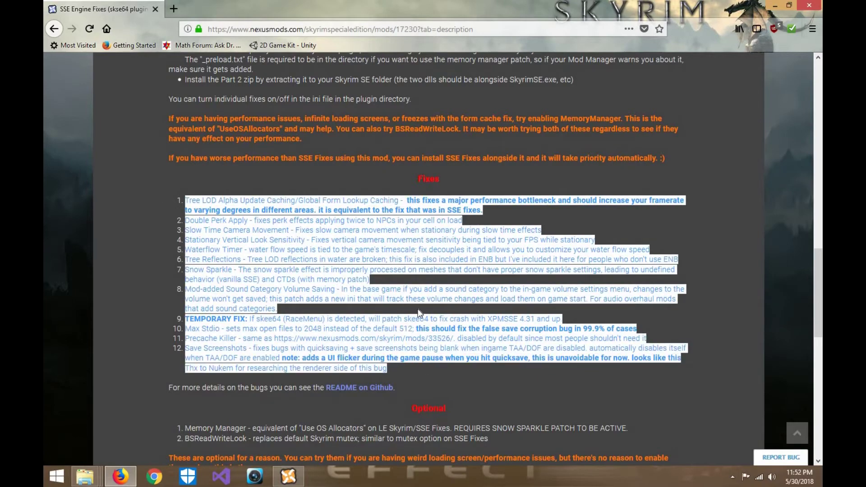
left_click(412, 290)
scroll(412, 289, "up", 5)
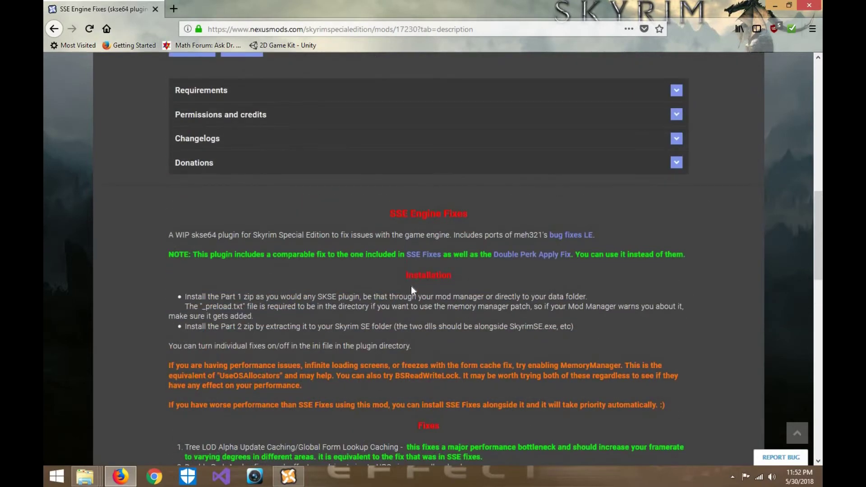
scroll(334, 408, "up", 6)
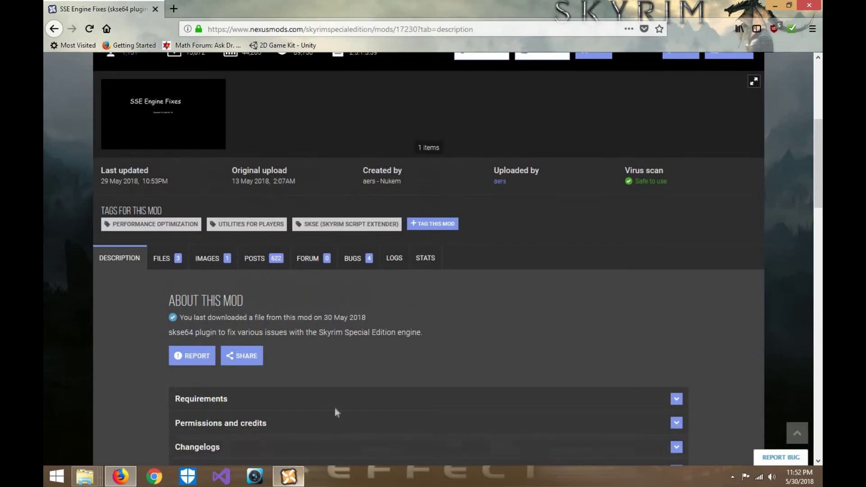
Step: Open the mod's file list and bring the Part 1 skse64 plugin entry under the main files into view
key("alt+Tab")
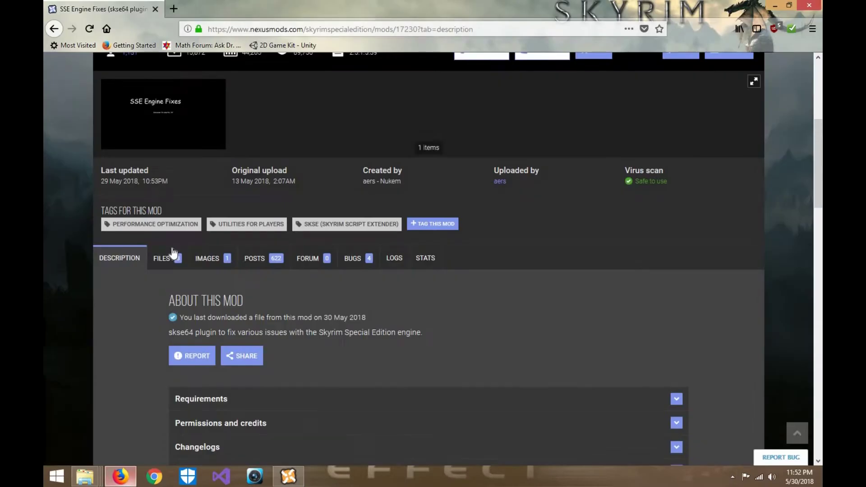
key("alt+Tab")
left_click(185, 267)
scroll(216, 316, "down", 2)
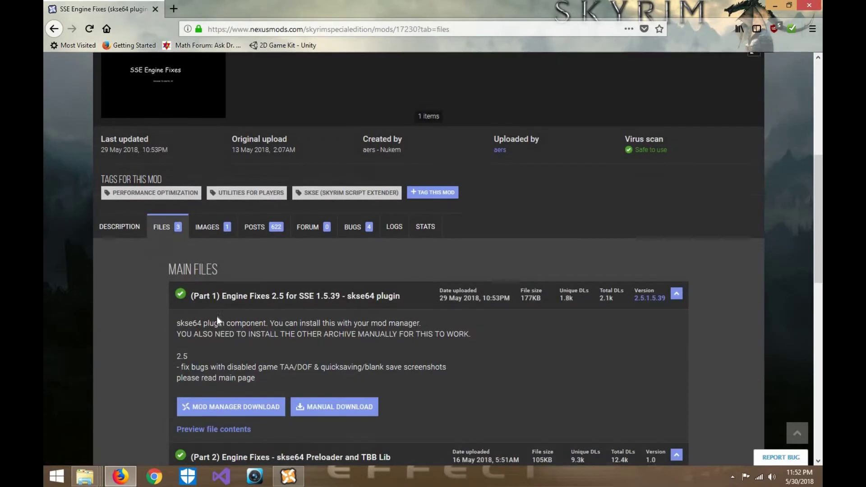
scroll(252, 383, "down", 2)
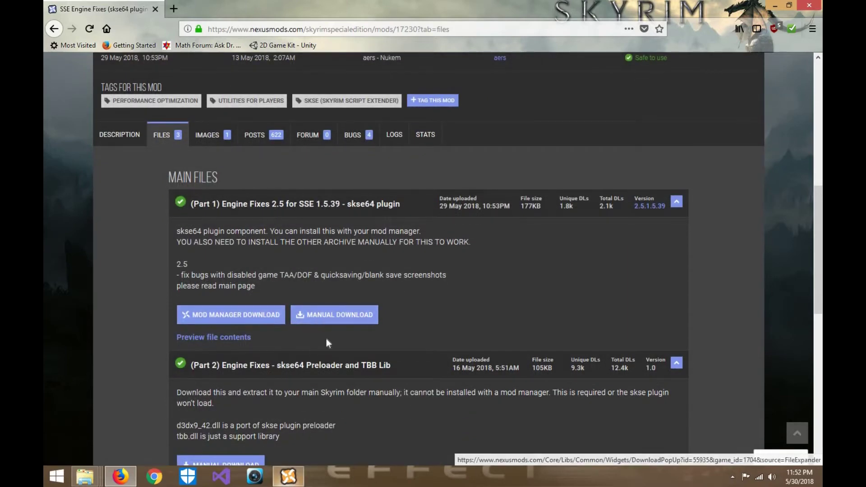
Step: Switch to Nexus Mod Manager, add the "(Part 1) Engine Fixes 2.5 for SSE 1.5.39" archive from Downloads and activate the mod
left_click(286, 461)
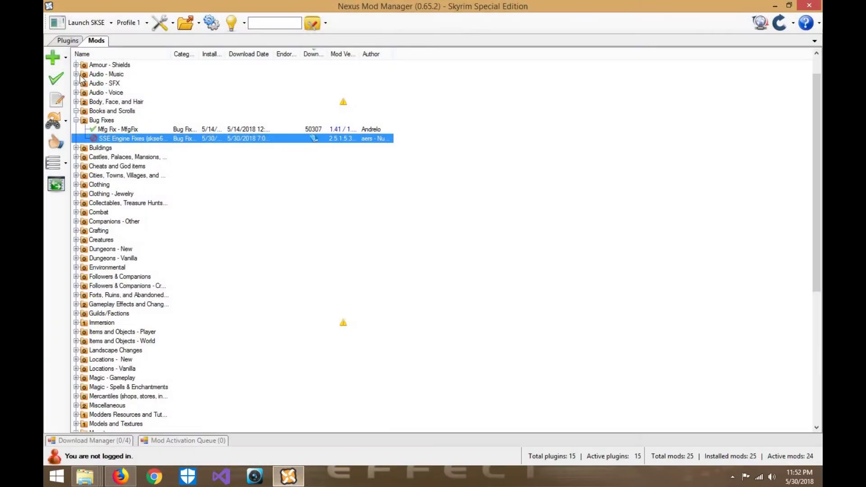
left_click(58, 58)
left_click(107, 58)
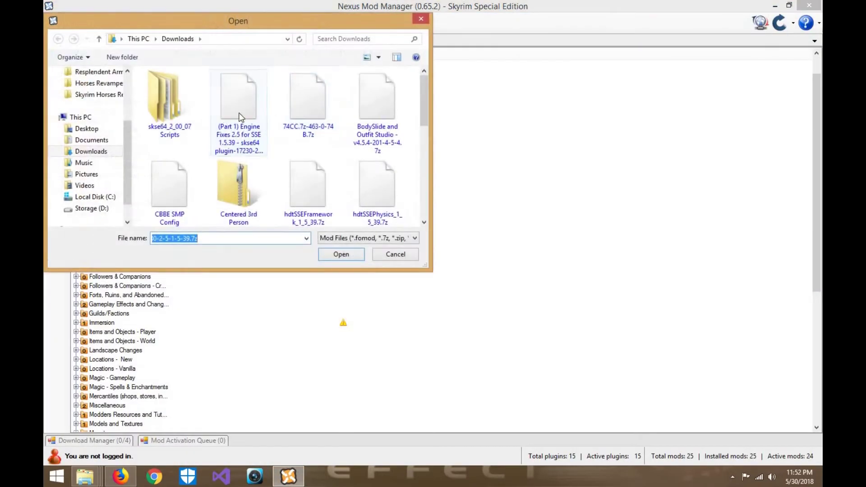
left_click(239, 135)
left_click(340, 252)
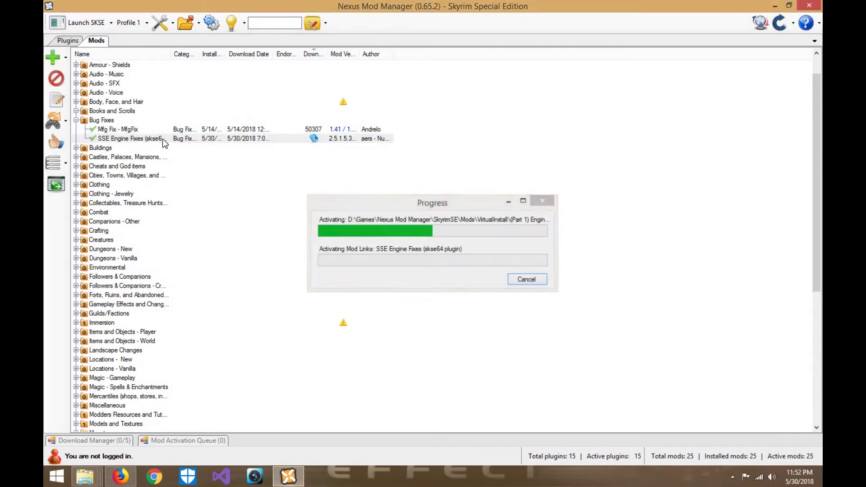
Step: Return to the mod page's Part 2 Preloader and TBB Lib download, and open the Downloads folder in File Explorer
key("alt+Tab")
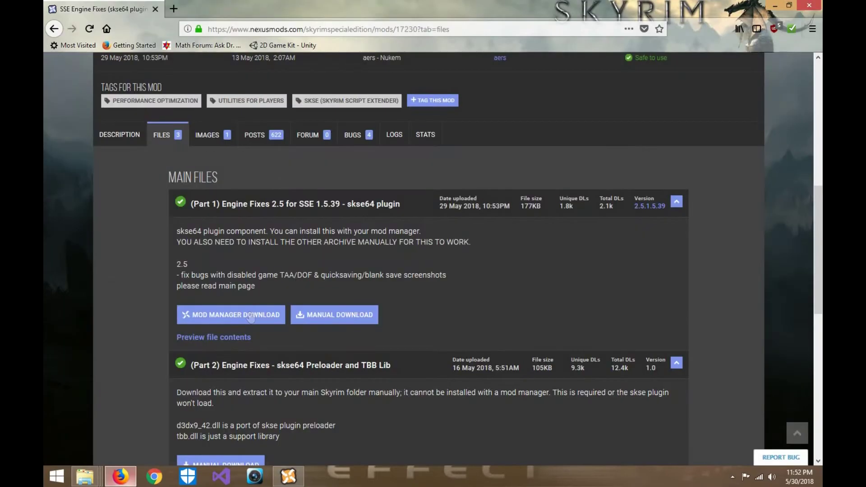
scroll(243, 326, "down", 3)
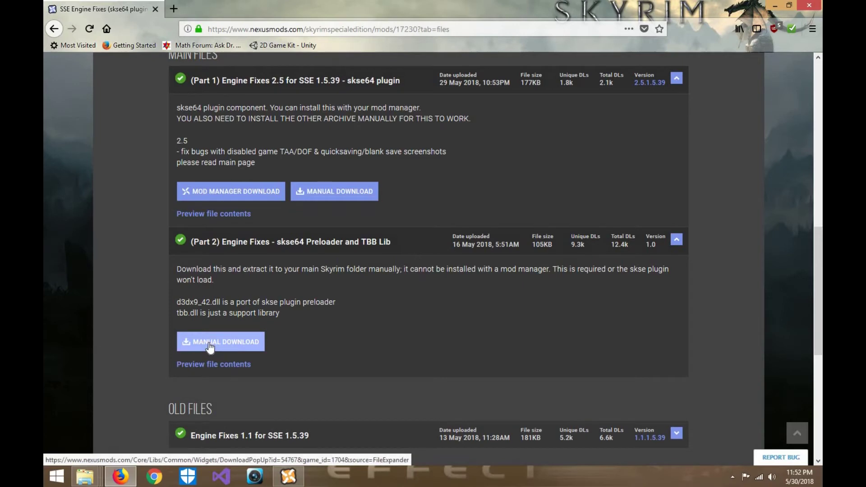
mouse_move(85, 476)
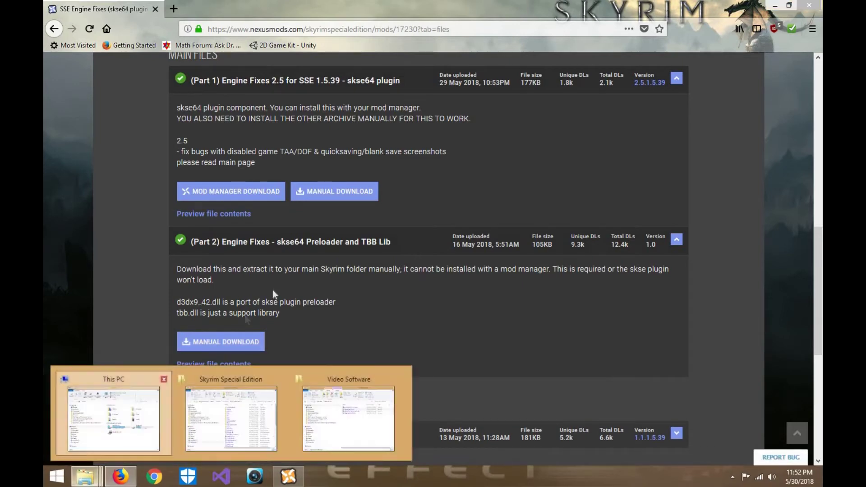
left_click(122, 413)
left_click(556, 168)
double_click(555, 169)
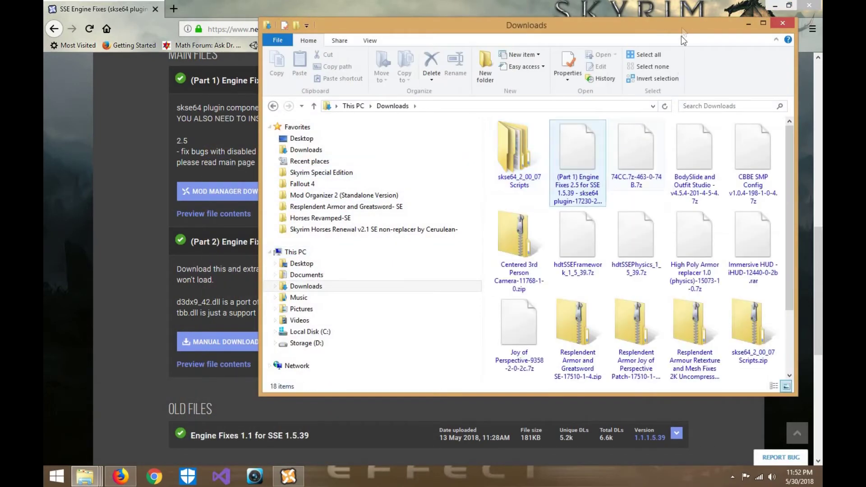
left_click_drag(516, 25, 351, 23)
scroll(456, 184, "down", 2)
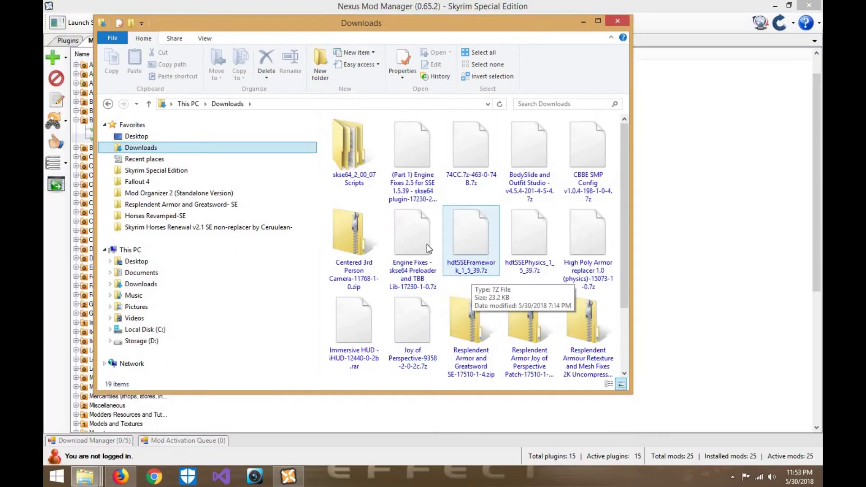
Step: Extract the "Engine Fixes - skse64 Preloader and TBB Lib" archive with 7-Zip into its own folder and open that folder
left_click(427, 244)
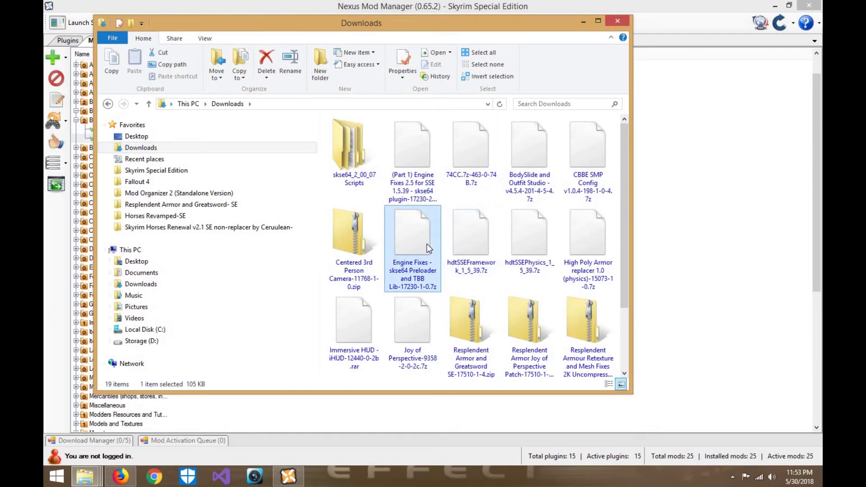
right_click(423, 244)
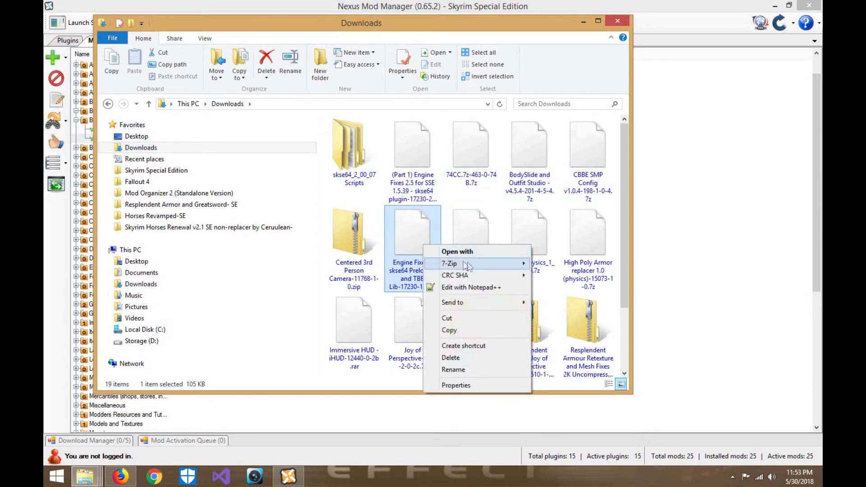
mouse_move(496, 263)
left_click(562, 287)
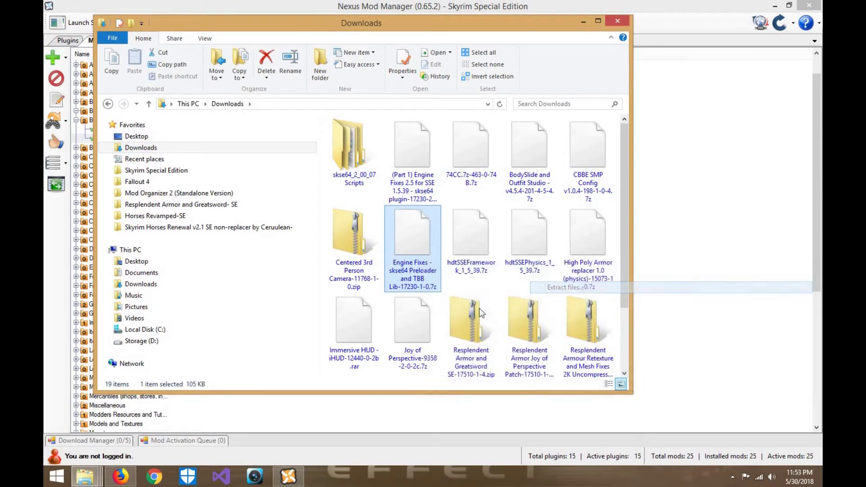
left_click(426, 316)
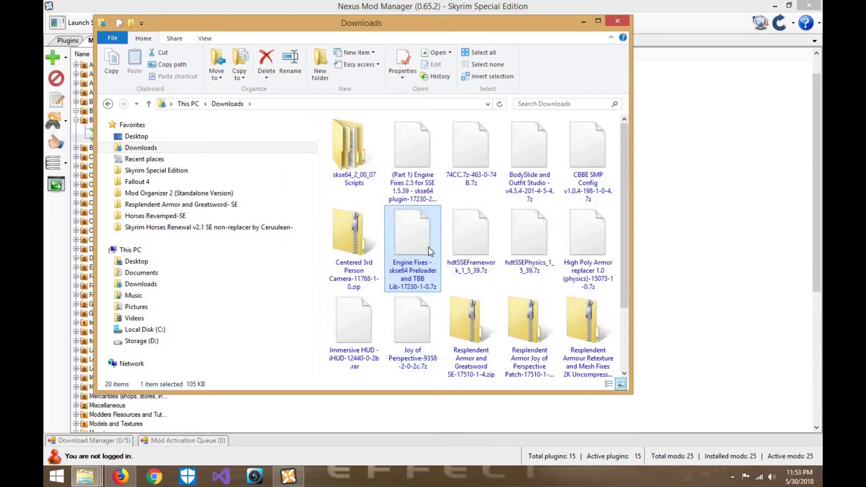
double_click(582, 322)
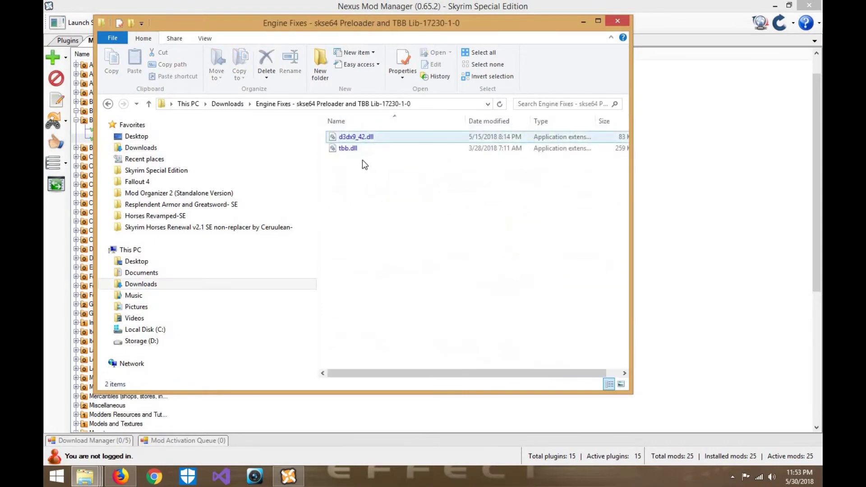
Step: Copy d3dx9_42.dll and tbb.dll from the extracted Part 2 folder
left_click_drag(364, 166, 370, 136)
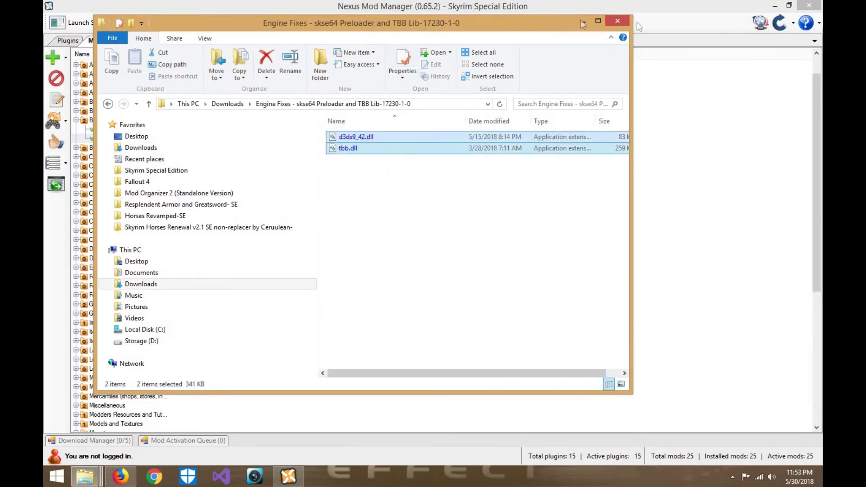
left_click_drag(388, 22, 607, 20)
right_click(603, 130)
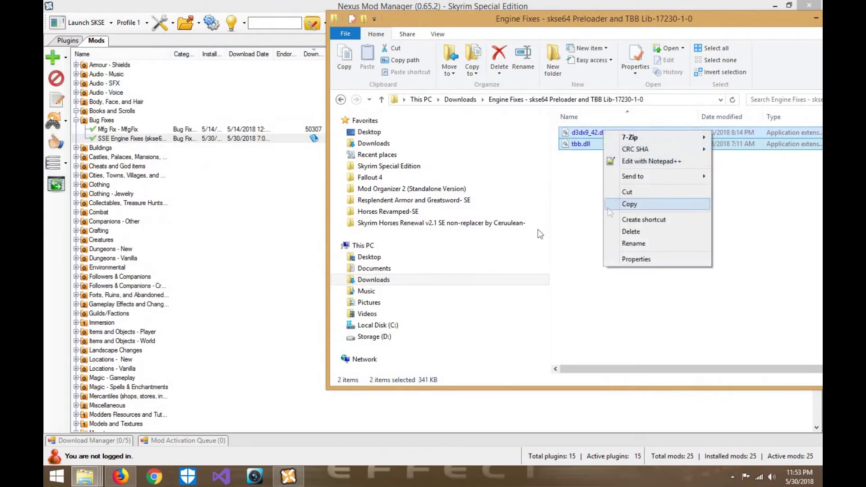
left_click(625, 202)
Step: Paste the copied DLL files into the main Skyrim Special Edition folder, replacing the files of the same names
left_click(85, 476)
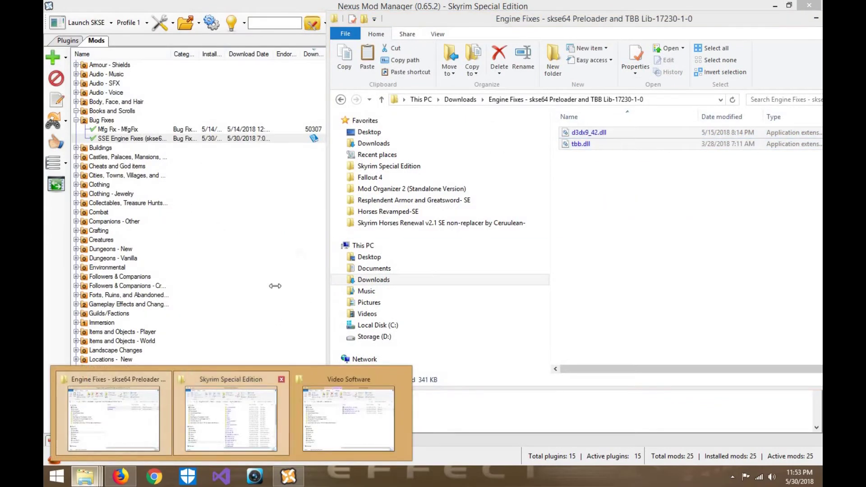
left_click(232, 411)
left_click(605, 335)
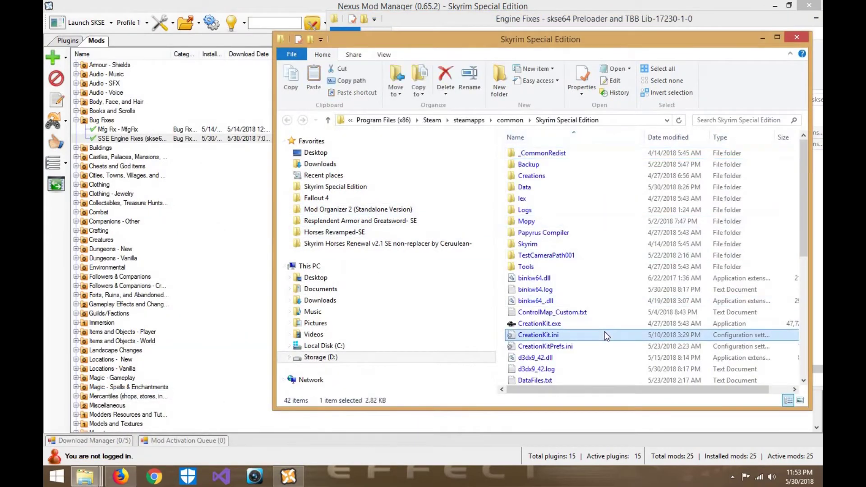
right_click(604, 333)
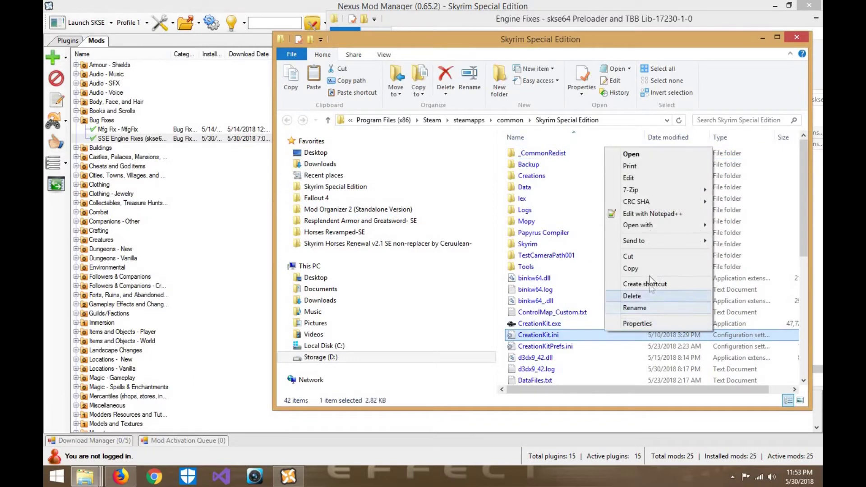
right_click(583, 294)
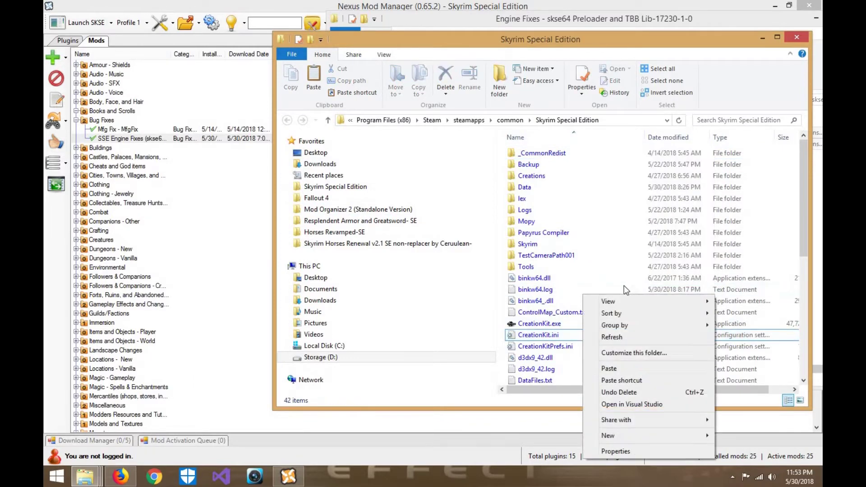
right_click(789, 222)
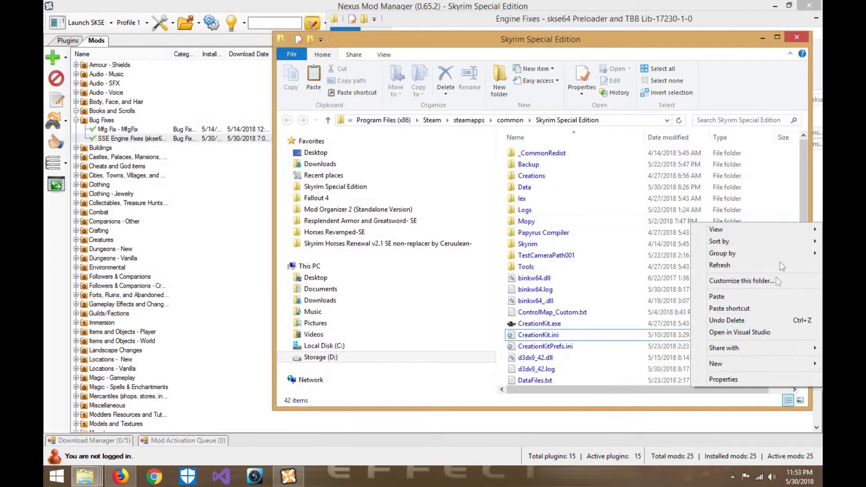
left_click(717, 297)
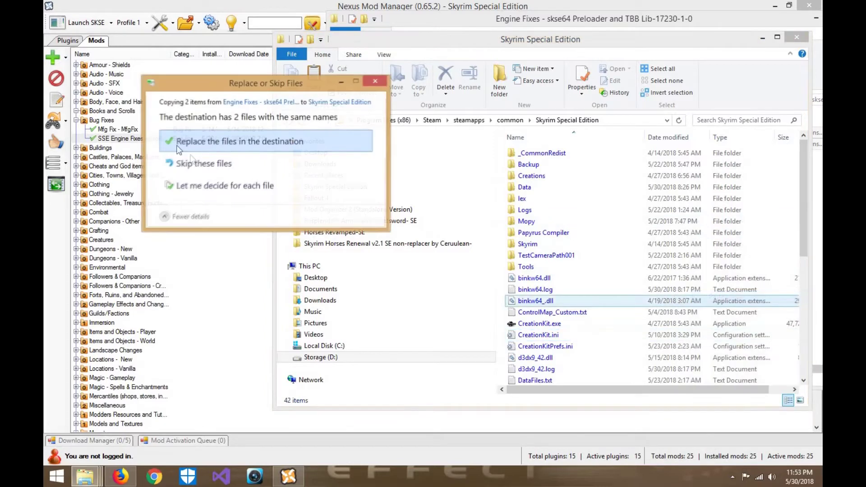
left_click(193, 141)
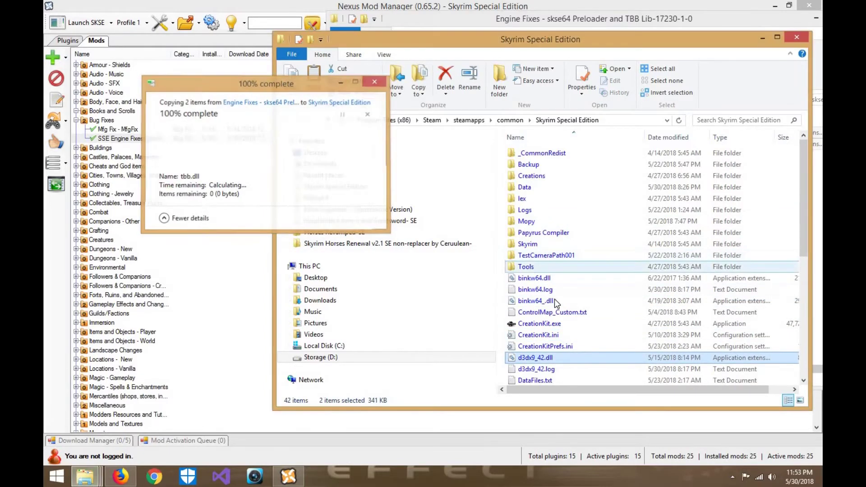
Step: Open d3dx9_42.log in the Skyrim Special Edition folder, read through the plugin preloader's entries and close the log
scroll(548, 307, "down", 2)
scroll(551, 325, "down", 3)
scroll(551, 325, "up", 5)
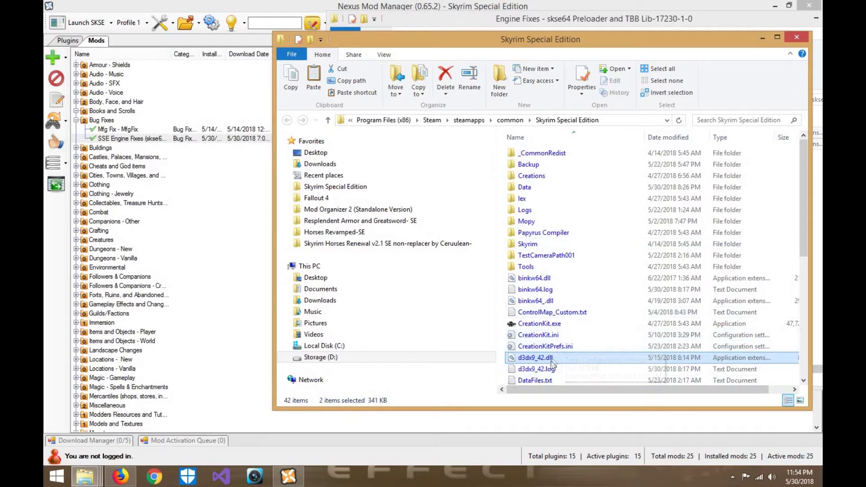
scroll(561, 348, "down", 1)
double_click(560, 345)
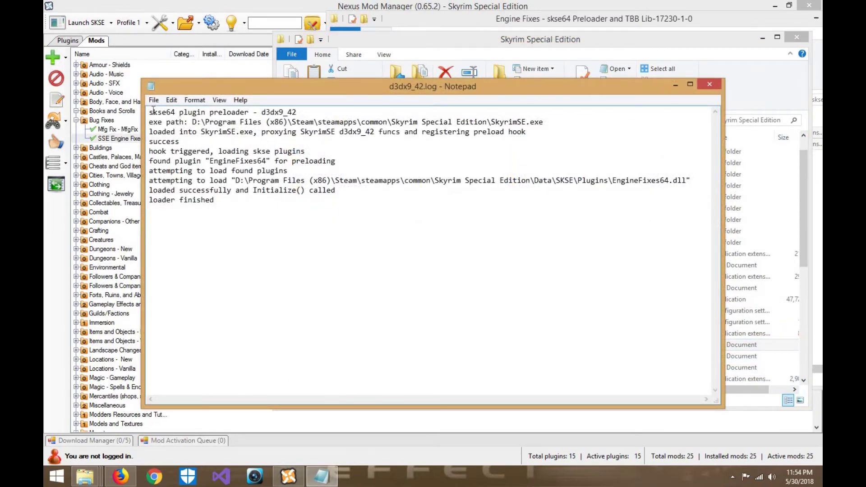
left_click_drag(152, 112, 270, 204)
left_click(271, 204)
left_click_drag(217, 201, 143, 110)
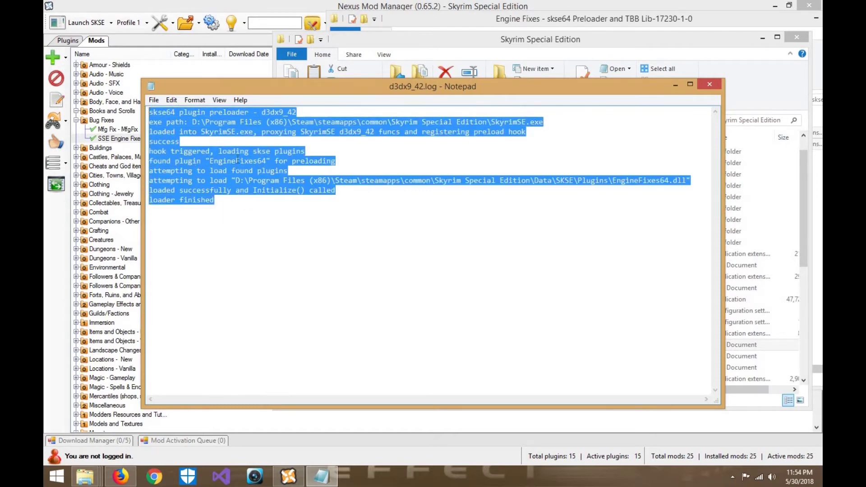
left_click(242, 236)
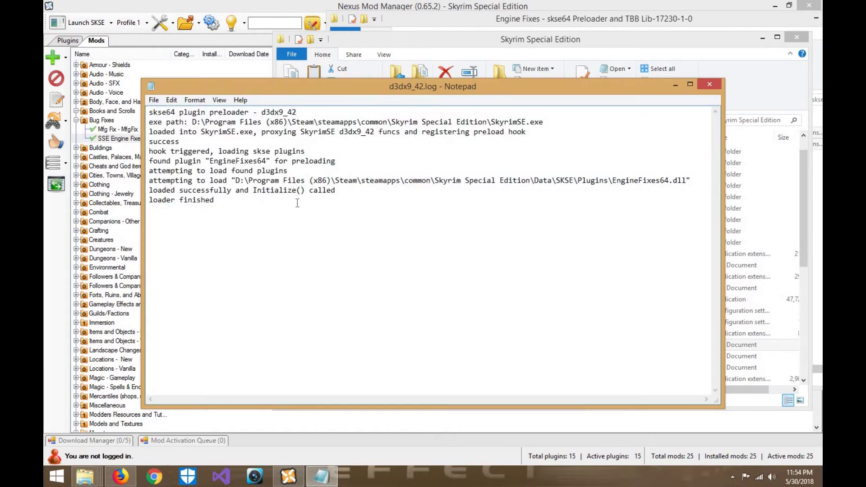
left_click(709, 85)
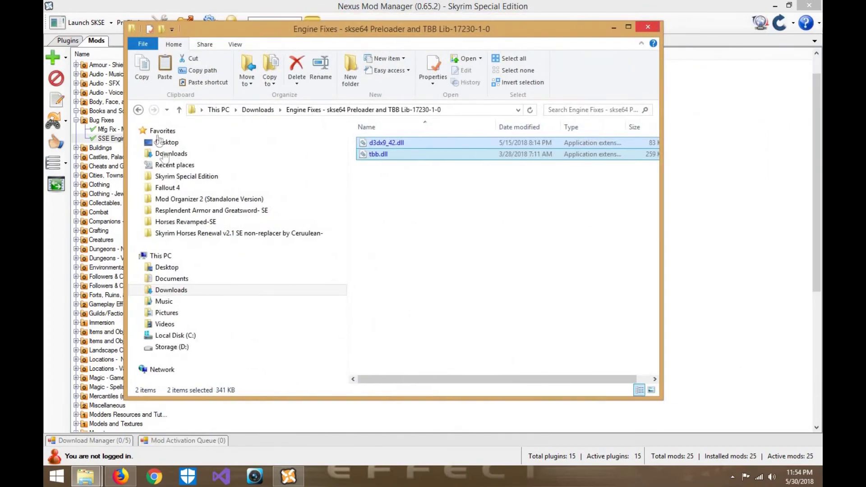
Step: Delete the extracted "Engine Fixes - skse64 Preloader and TBB Lib" folder from Downloads and close the file window
left_click(138, 110)
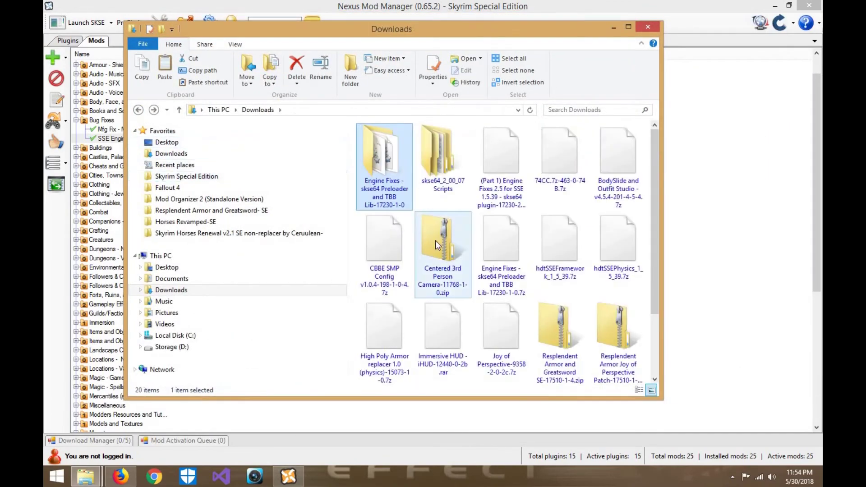
left_click(434, 240)
left_click(404, 164)
key("Delete")
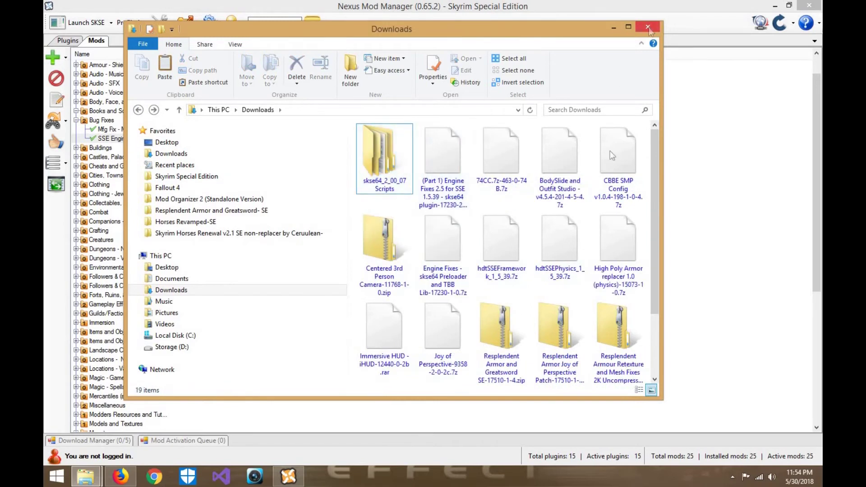
left_click(657, 28)
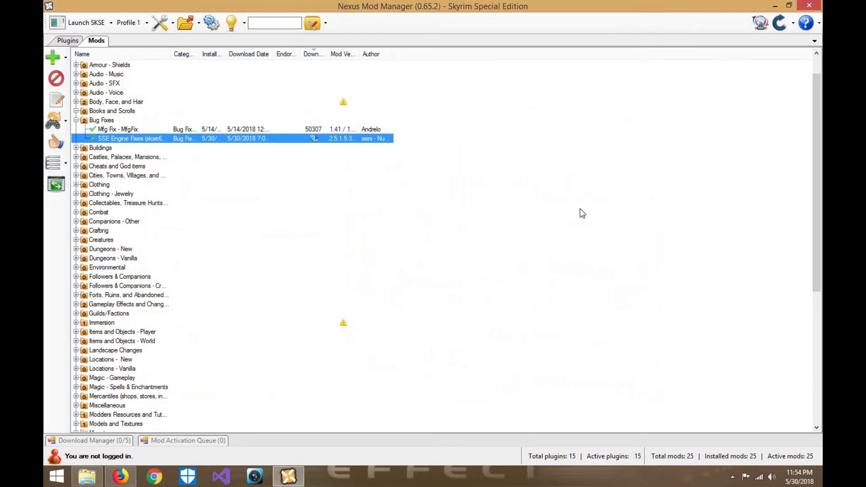
left_click(53, 57)
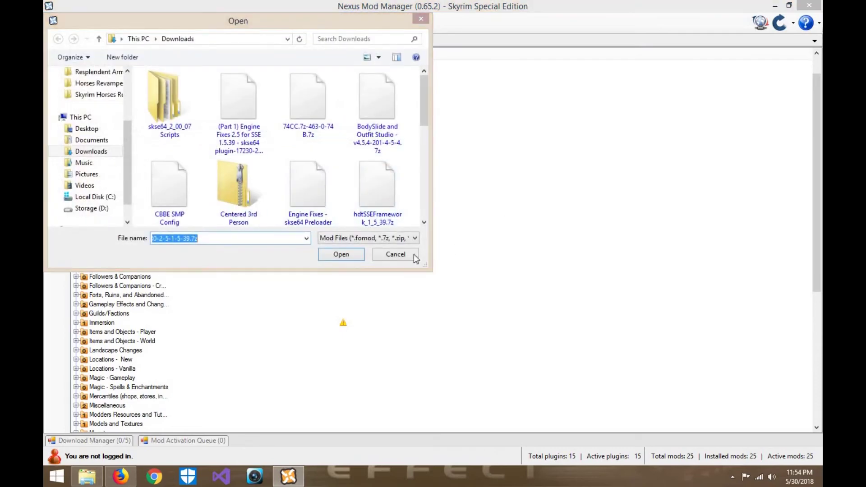
left_click(395, 254)
Step: Switch to Firefox, open the description of the SSE Engine Fixes mod page and look over the mod's overview
left_click(290, 477)
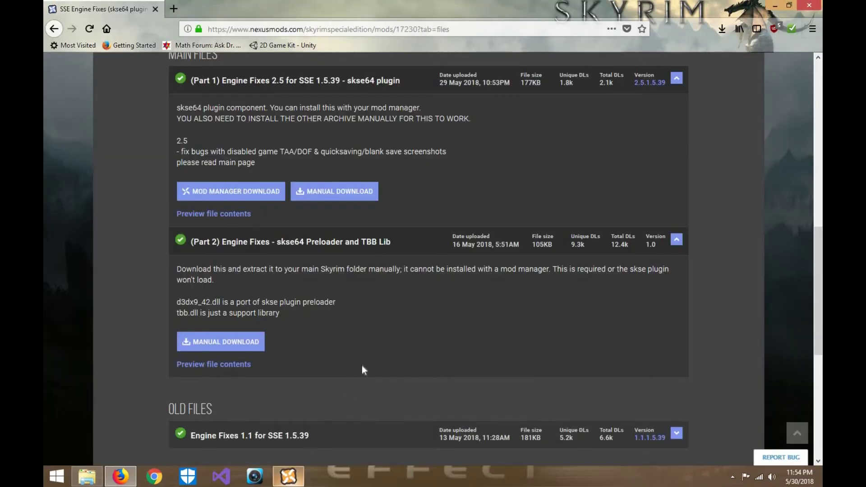
scroll(361, 365, "up", 8)
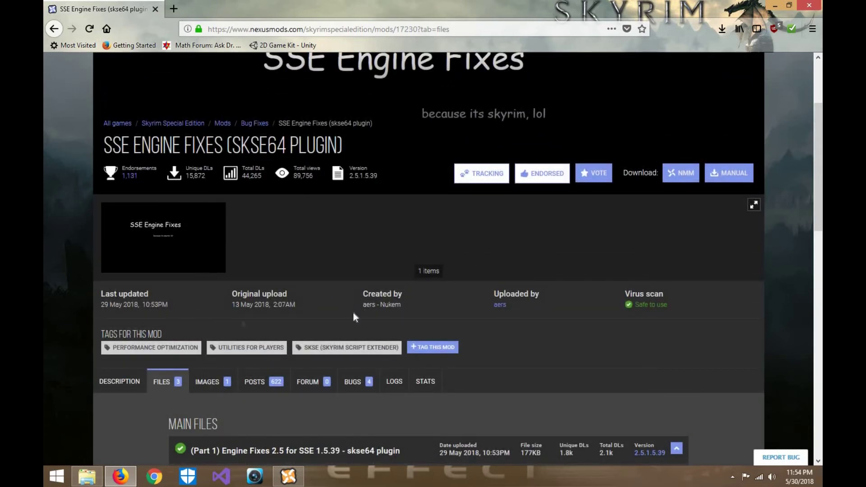
left_click(118, 383)
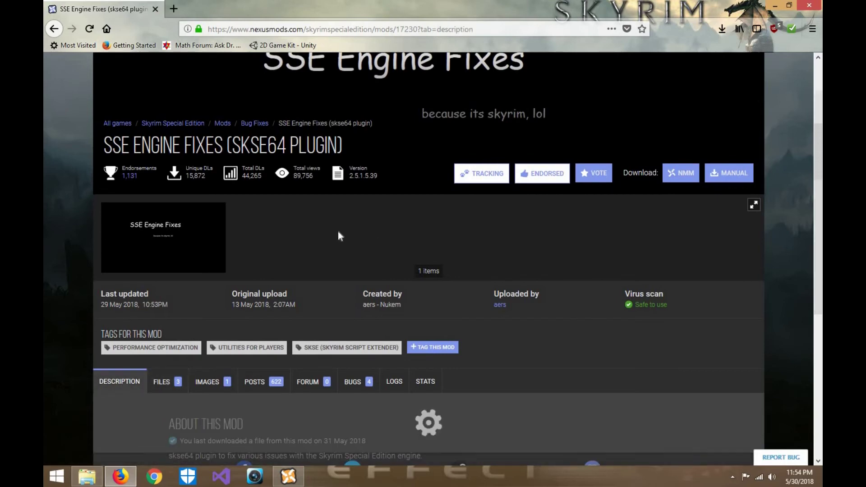
scroll(473, 236, "down", 2)
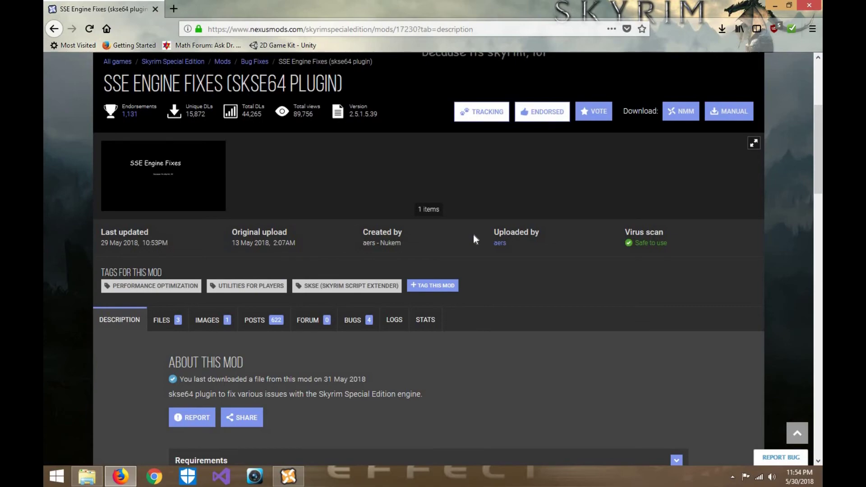
scroll(473, 235, "down", 2)
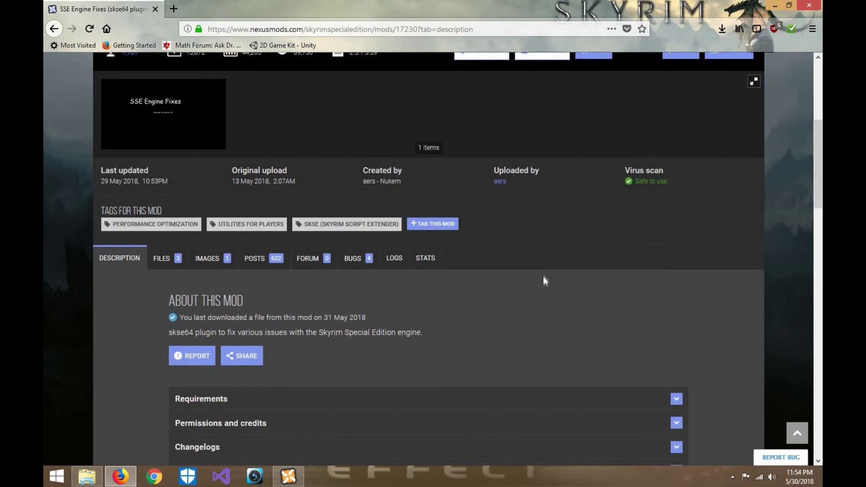
scroll(544, 278, "up", 4)
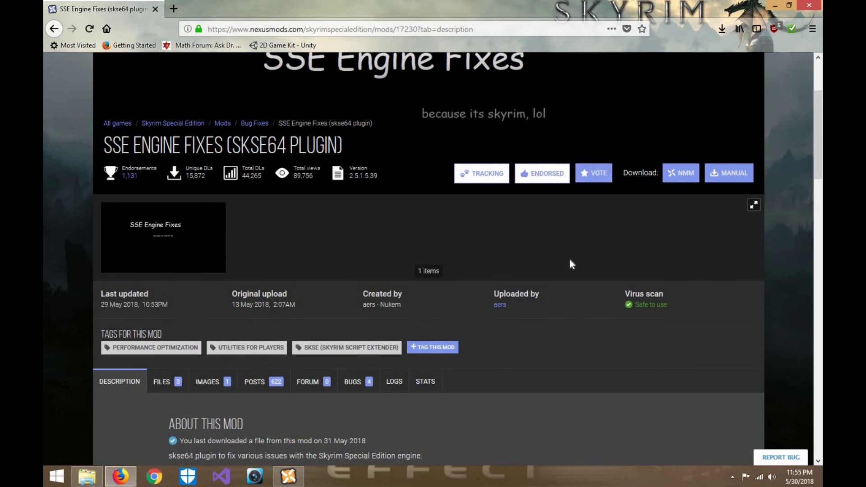
scroll(567, 271, "up", 2)
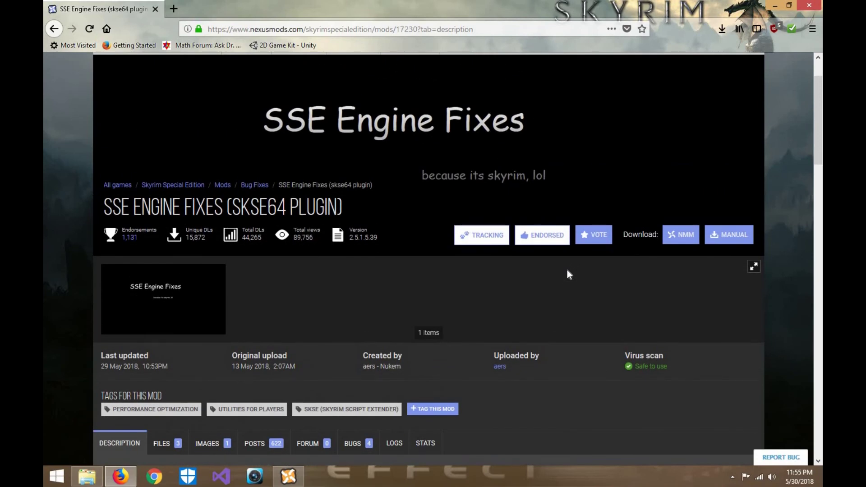